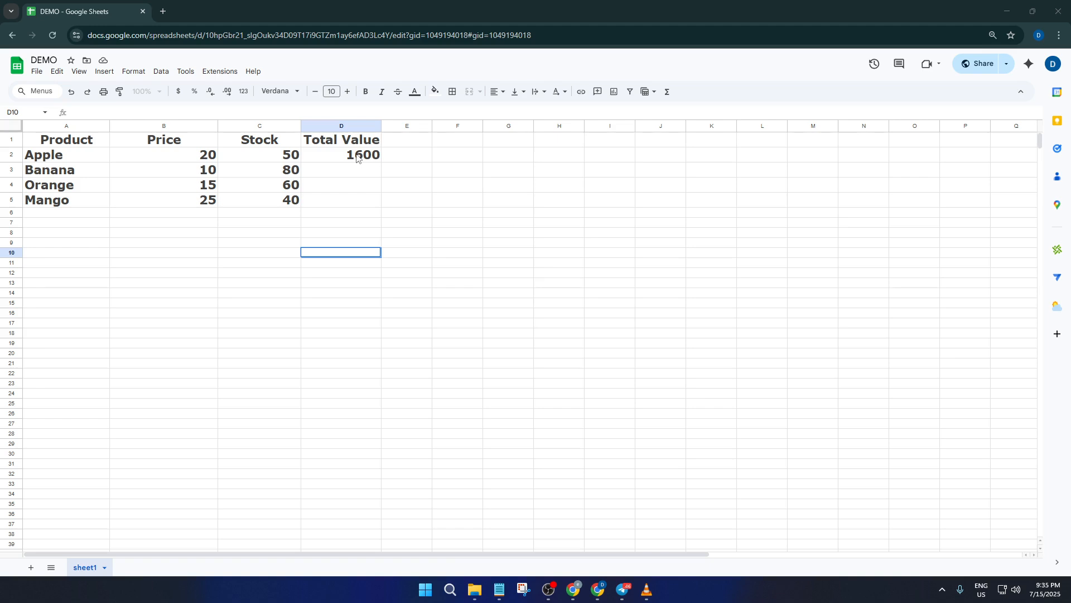
Correct the Total Value formula in D2 so it multiplies B2 by C2
click(313, 161)
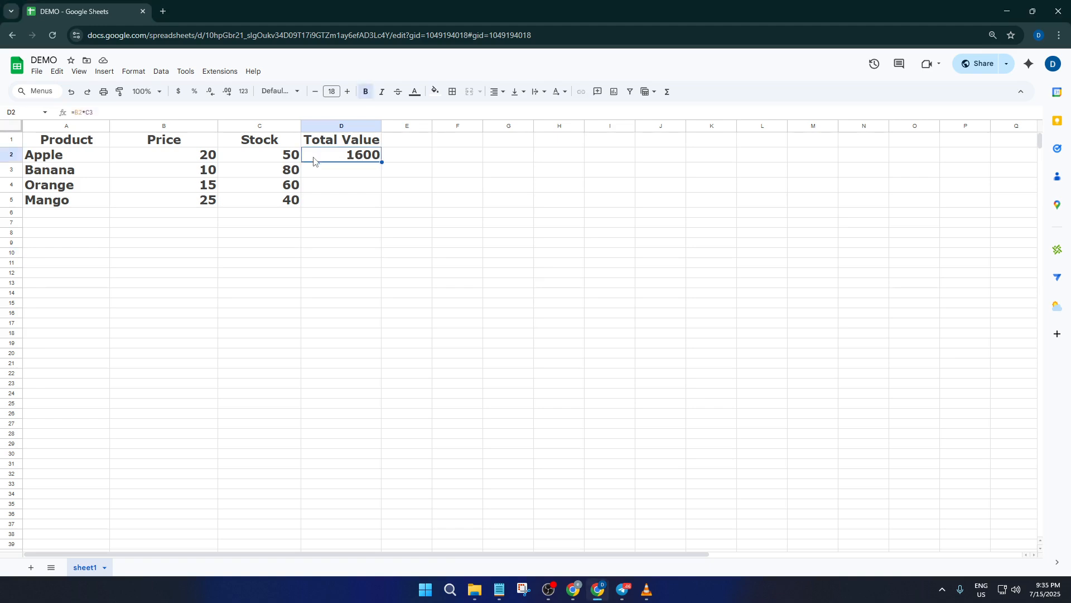
double_click(352, 158)
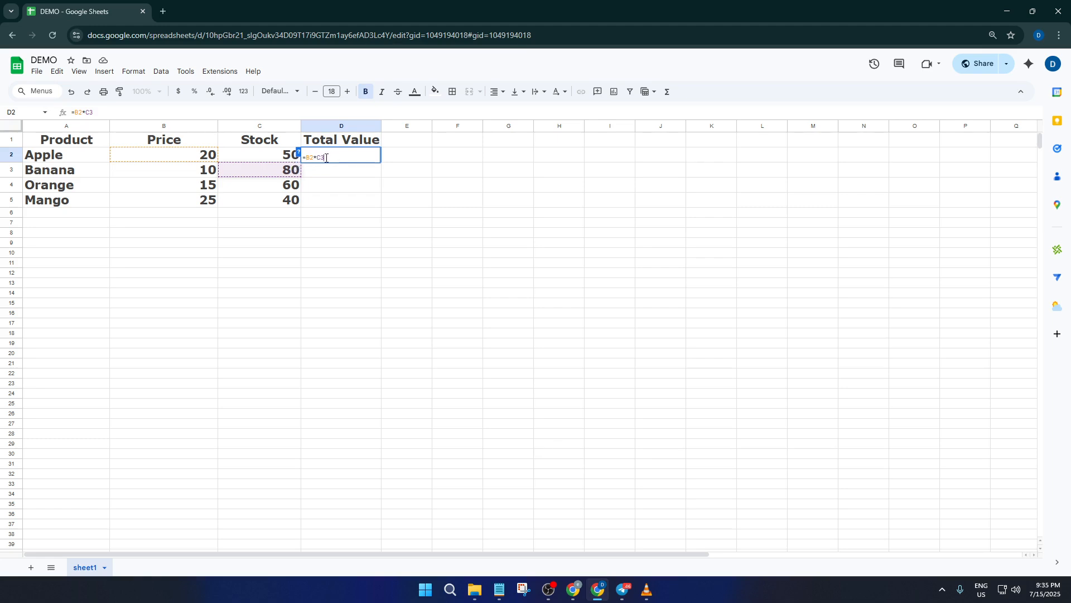
key(BackSpace)
key(BackSpace)
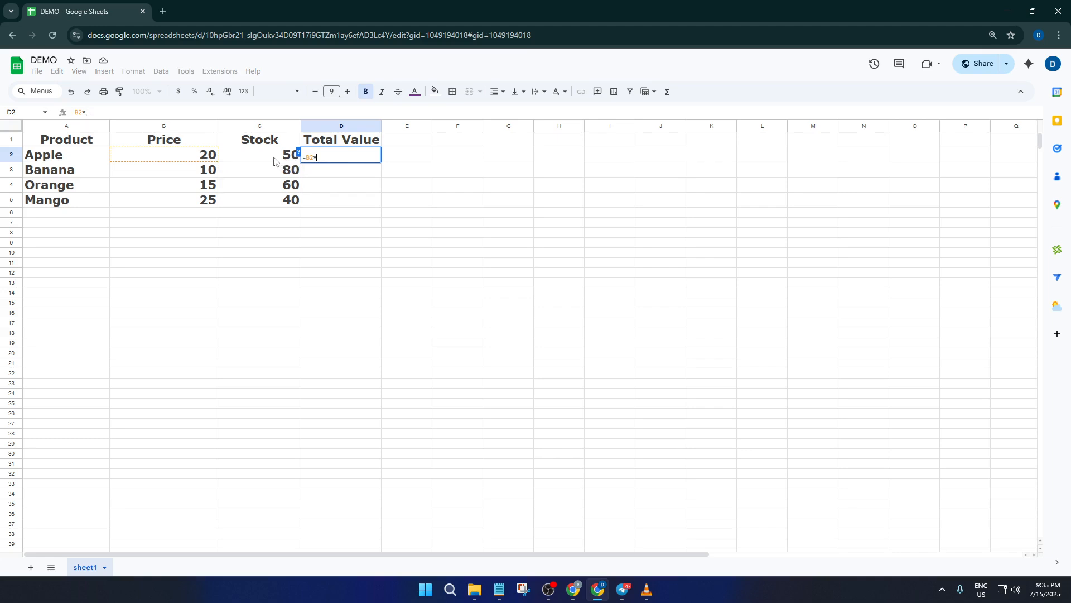
click(274, 161)
key(Return)
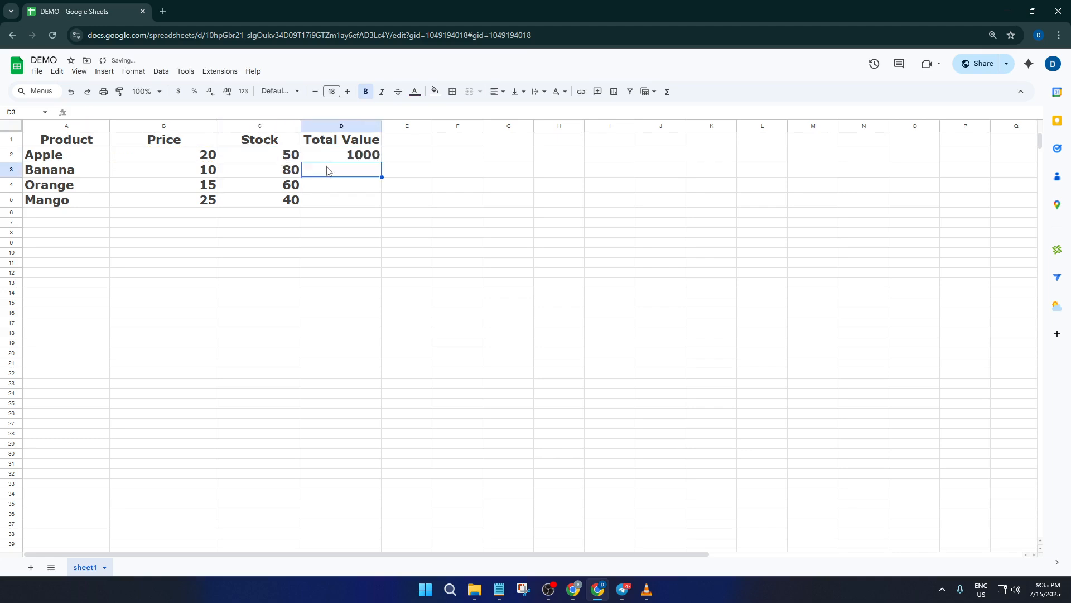
Fill D2's formula down through D5 and undo the fill
click(345, 159)
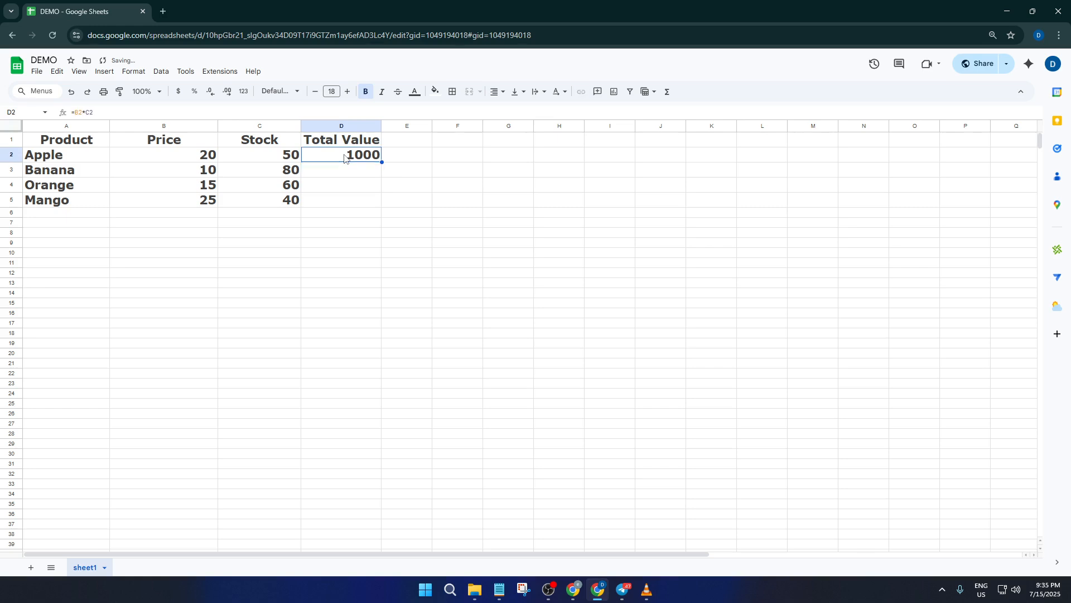
double_click(344, 157)
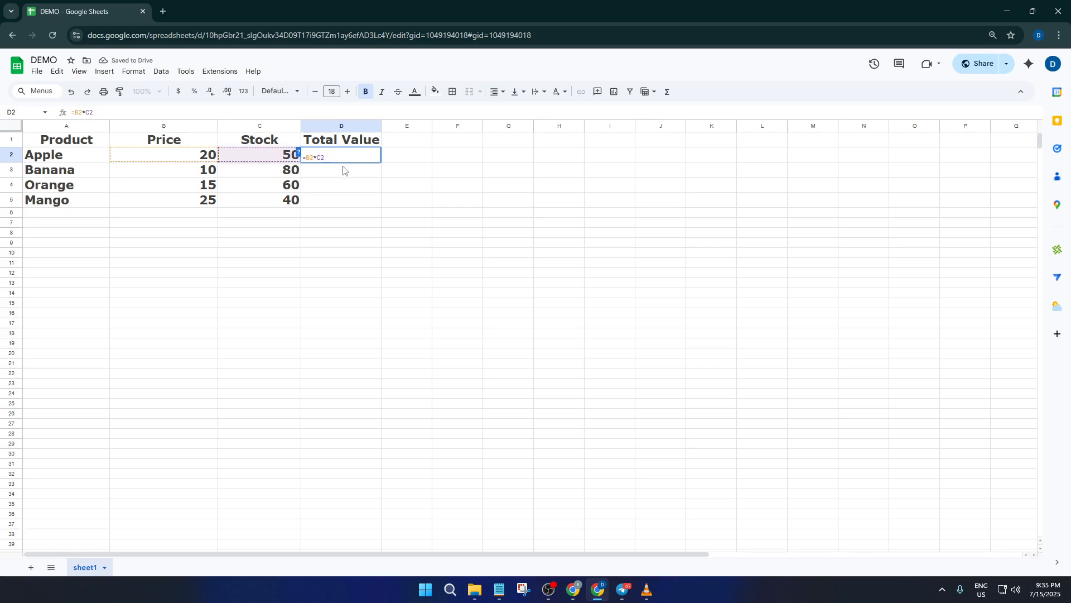
key(Return)
click(372, 159)
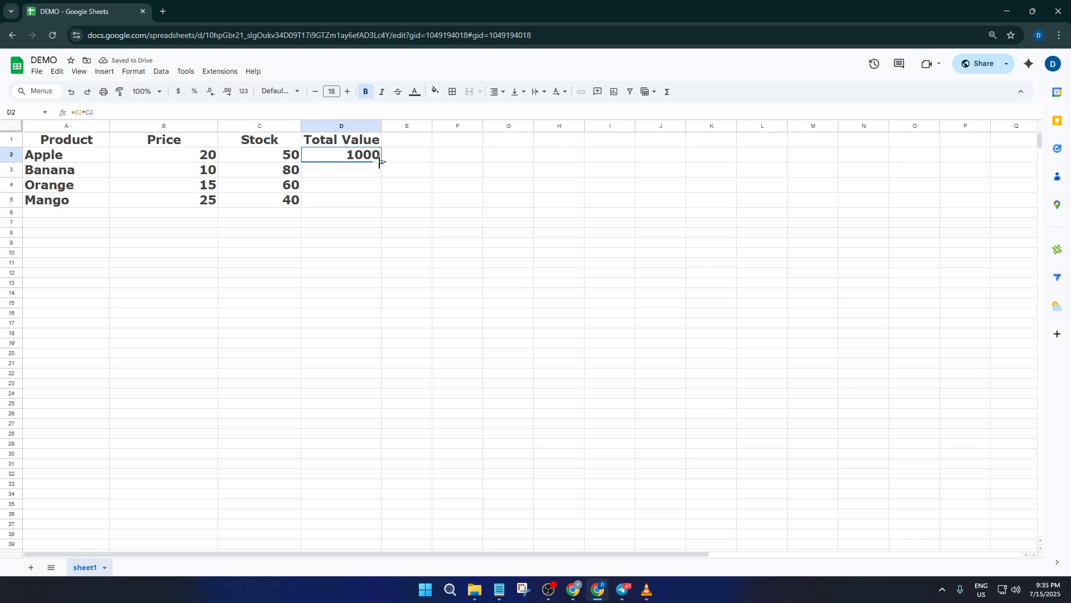
drag(382, 162, 373, 199)
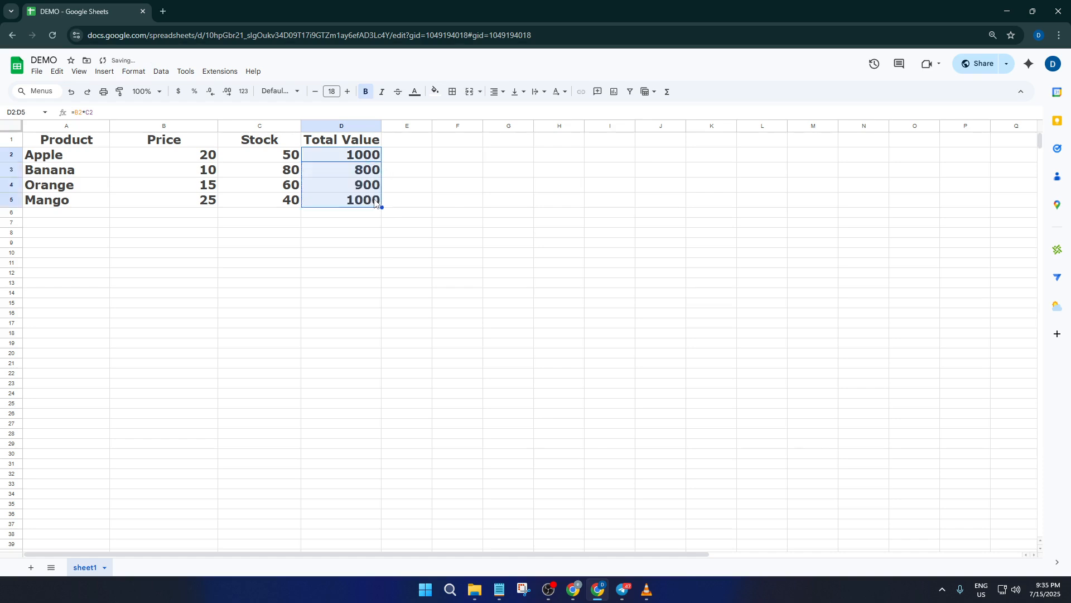
click(370, 156)
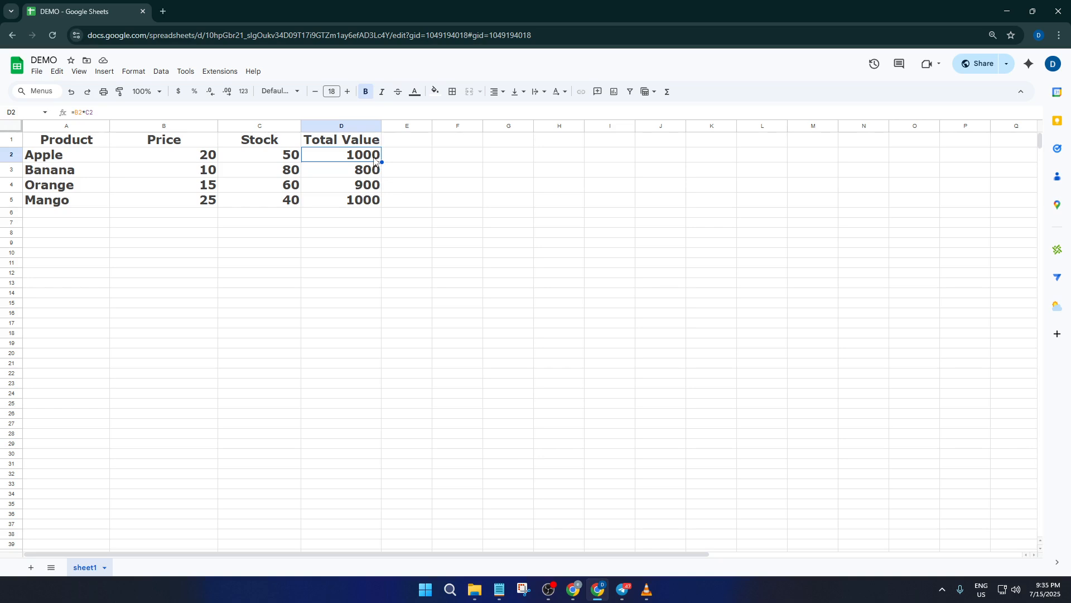
key(ctrl+z)
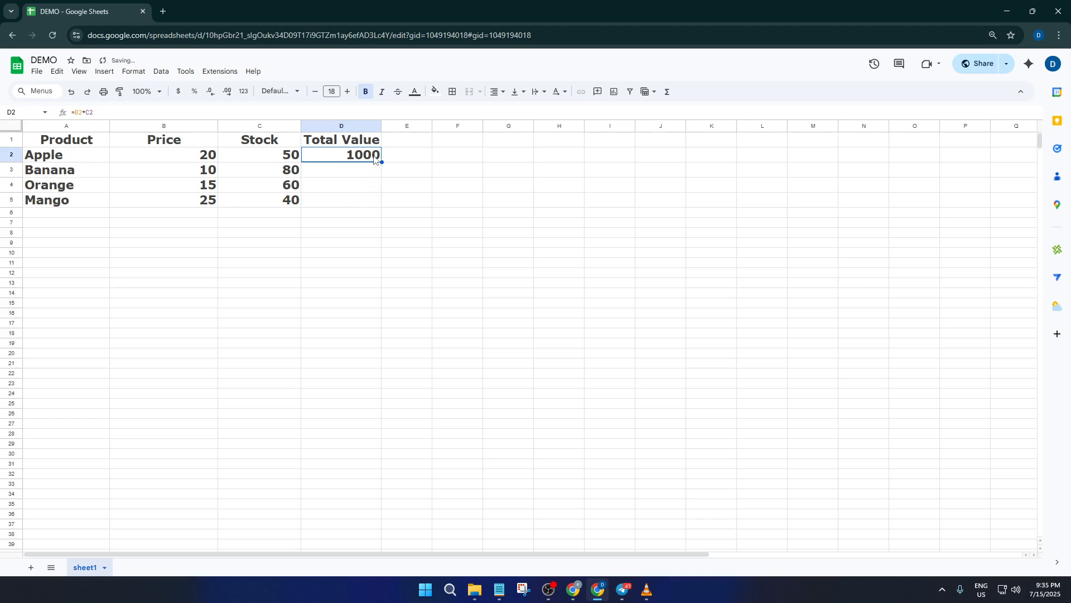
Make the Stock reference in D2's formula absolute as $C$2 and fill the formula down to D5
double_click(374, 156)
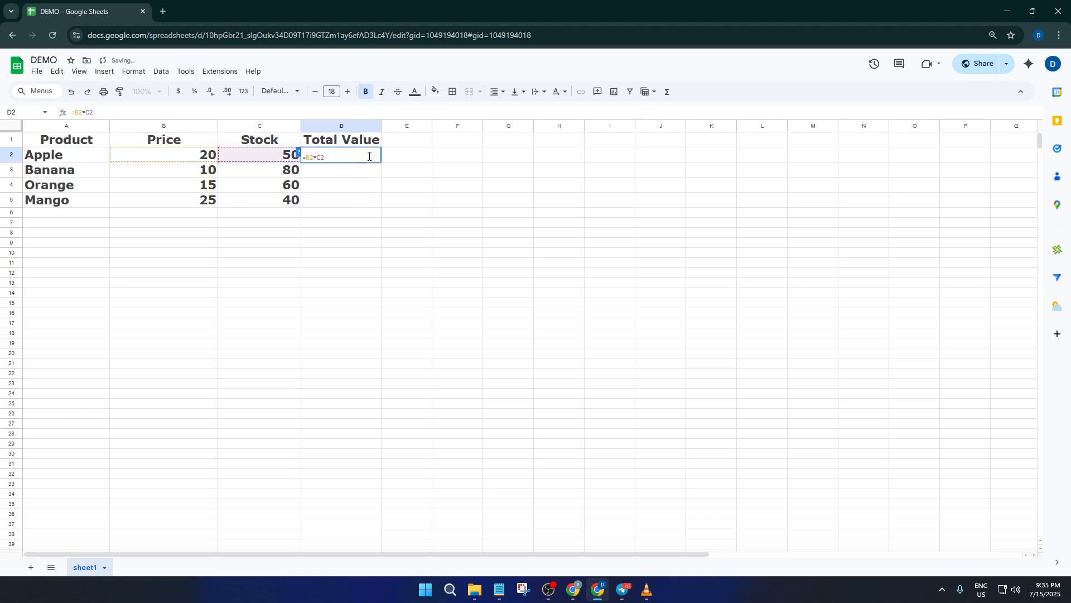
key(F4)
key(Tab)
click(367, 161)
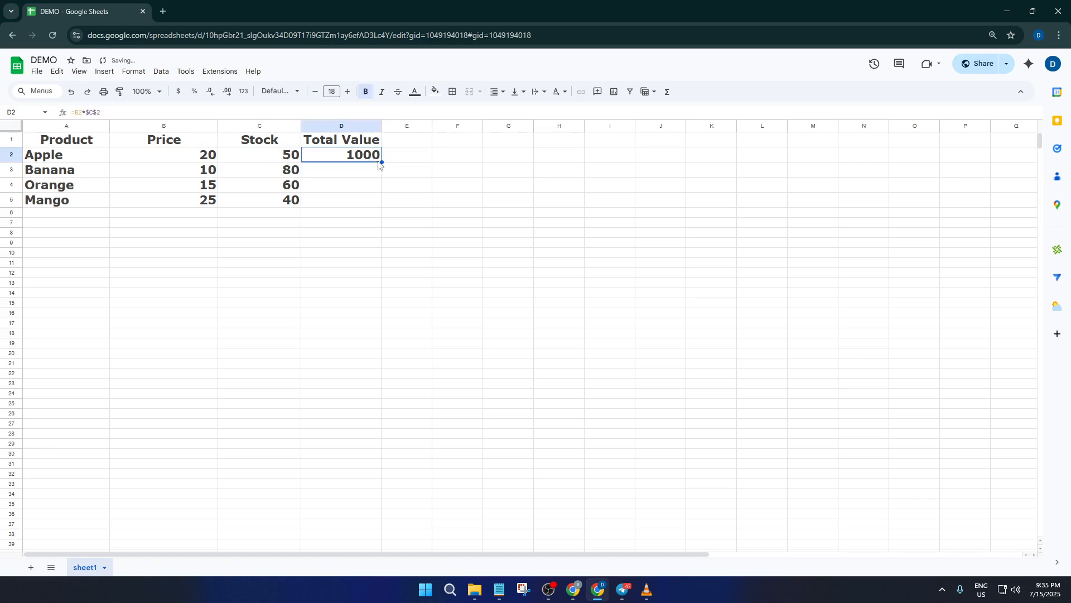
drag(381, 161, 376, 202)
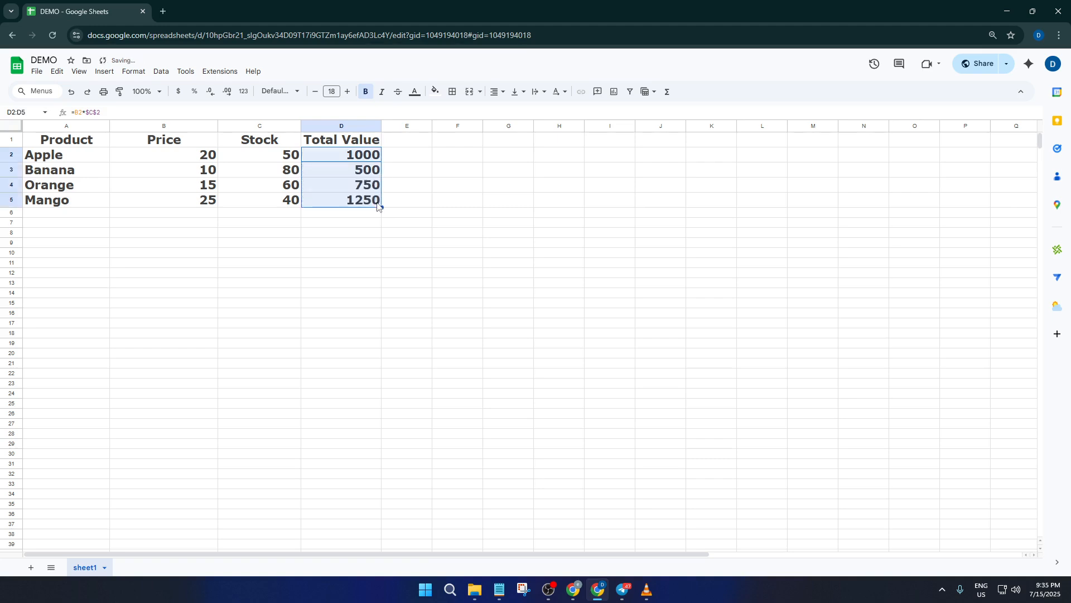
Inspect the copied formulas in D3, D4 and D5
click(366, 161)
double_click(368, 173)
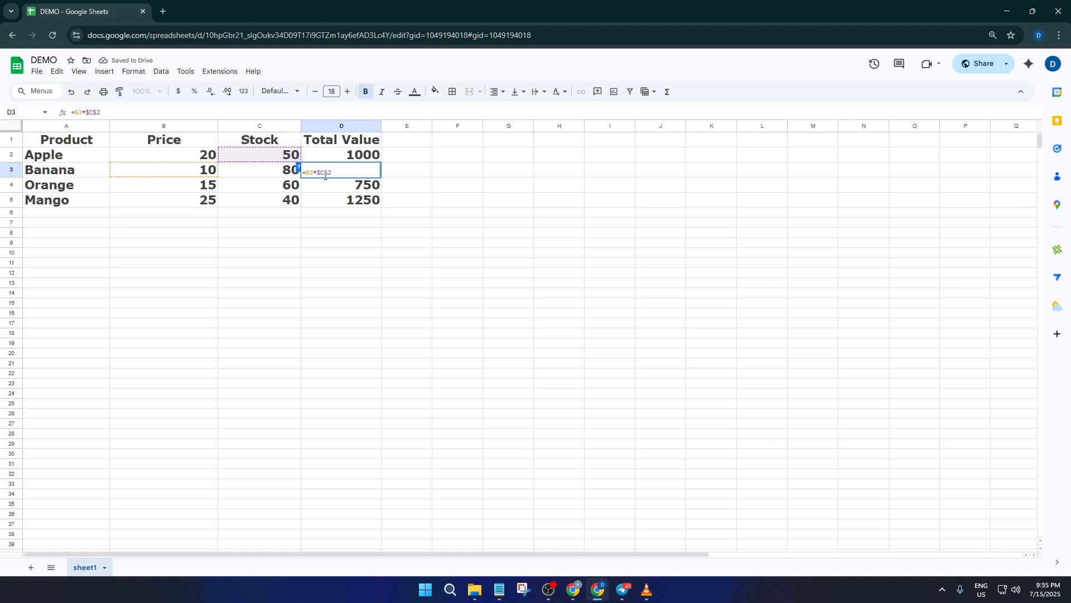
click(367, 190)
double_click(367, 188)
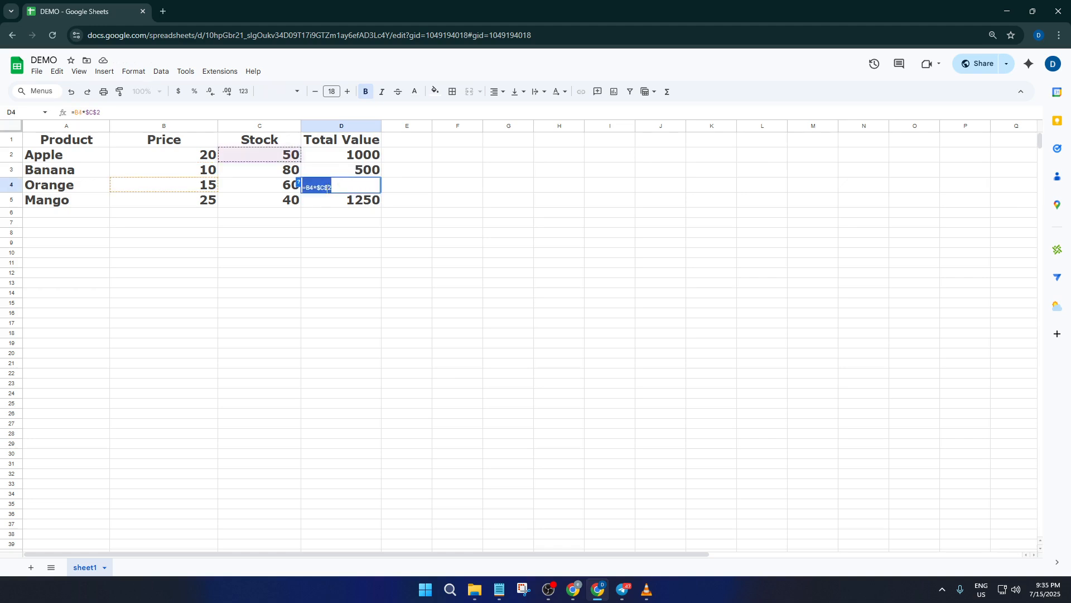
click(326, 187)
click(366, 202)
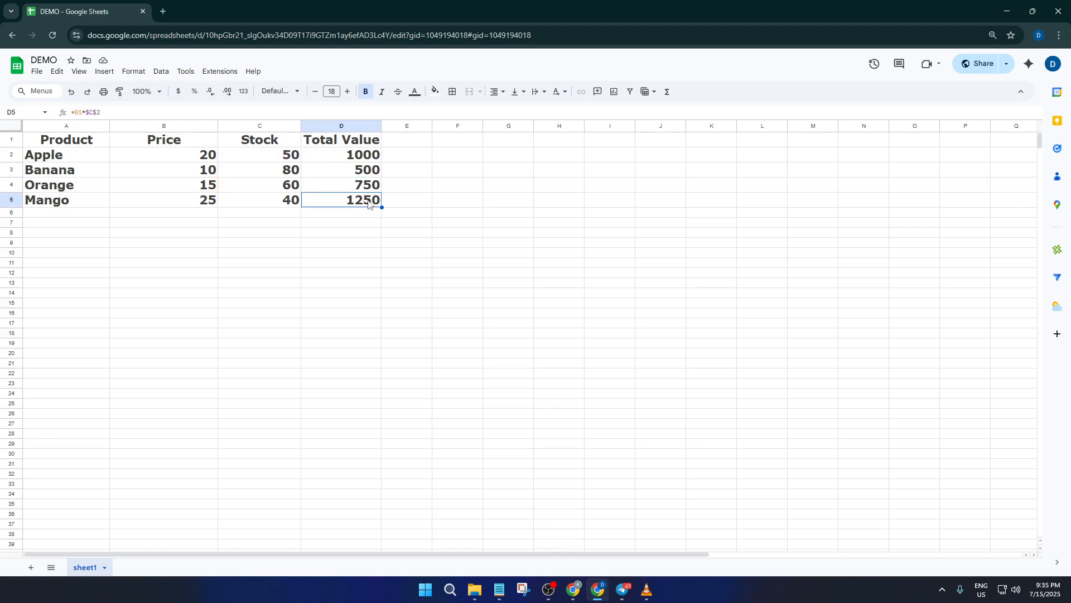
double_click(368, 202)
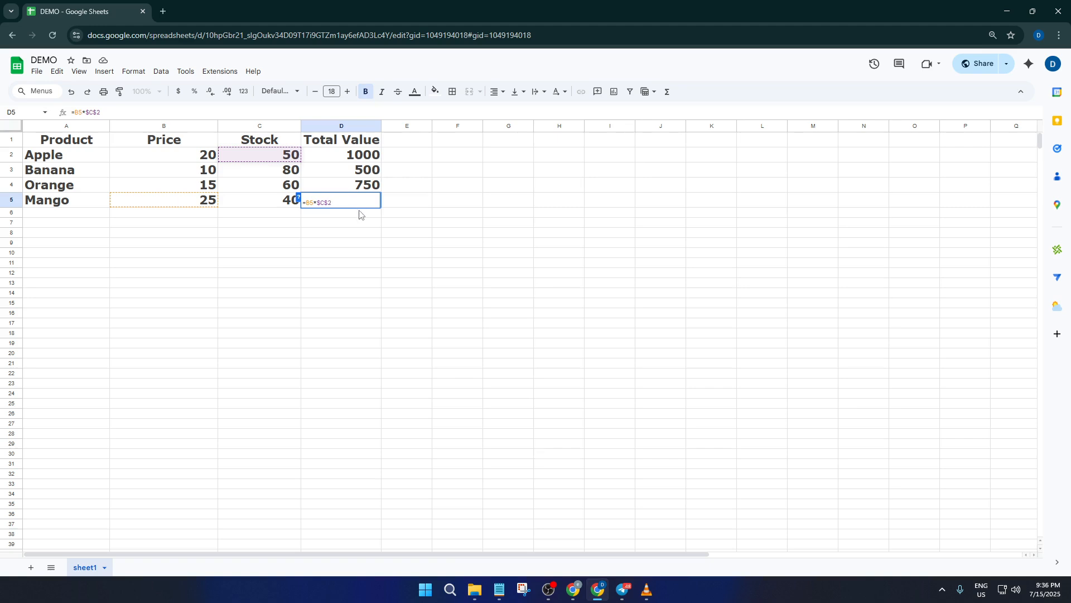
key(Return)
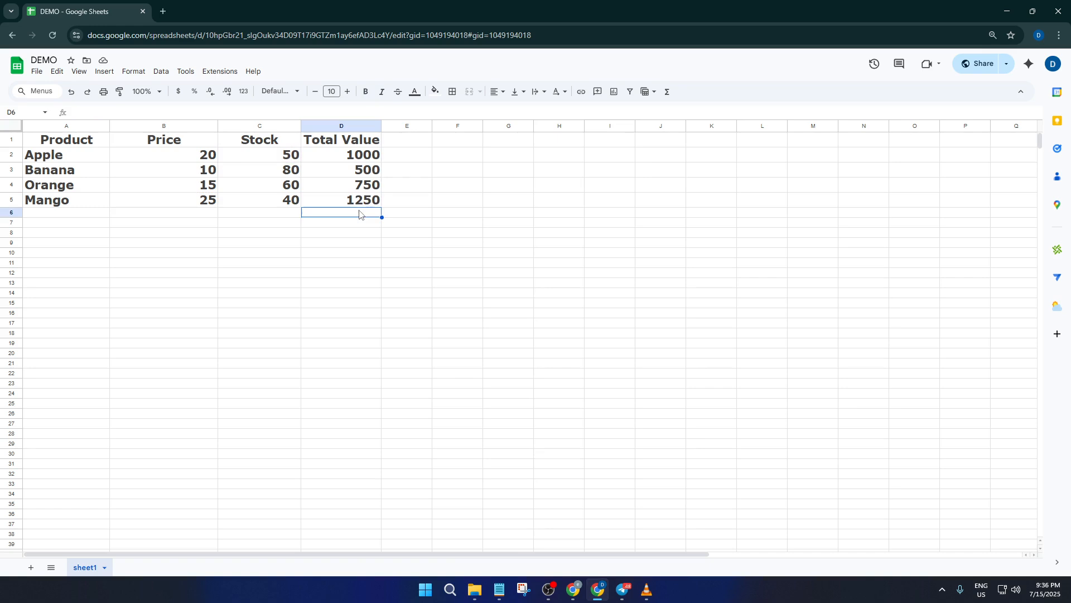
click(362, 195)
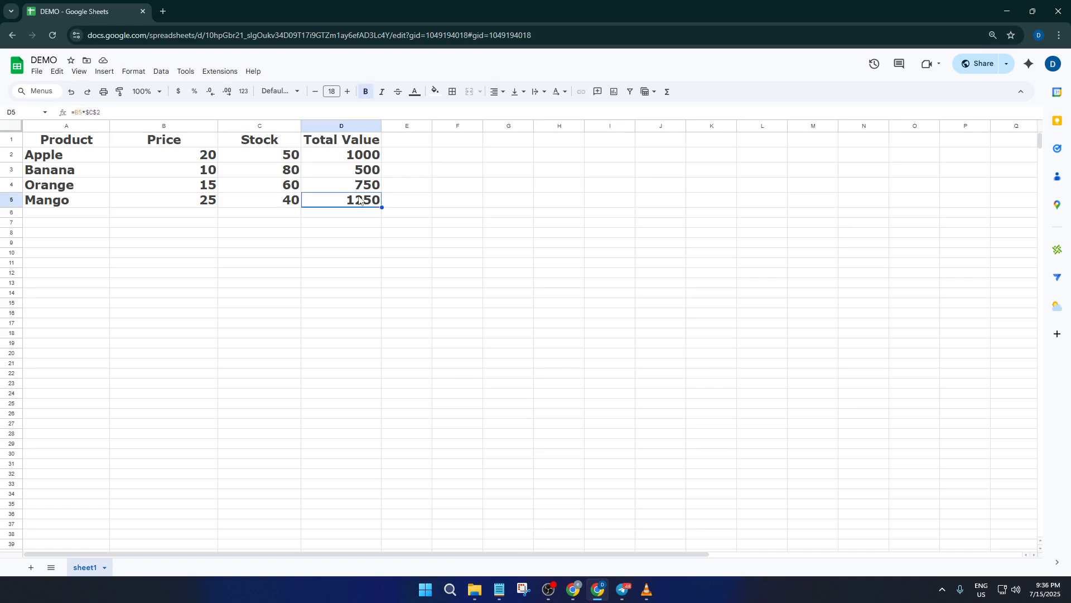
double_click(359, 197)
double_click(312, 202)
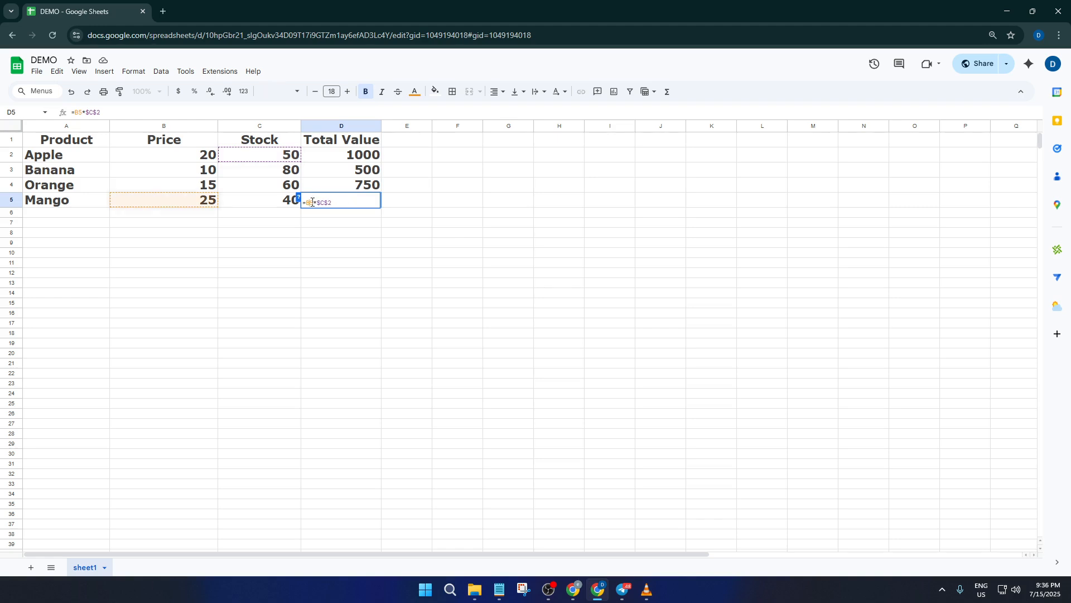
key(Return)
Change D2's formula to =$B$2*C2, locking the Price reference and relative Stock, and fill it down to D5
click(364, 159)
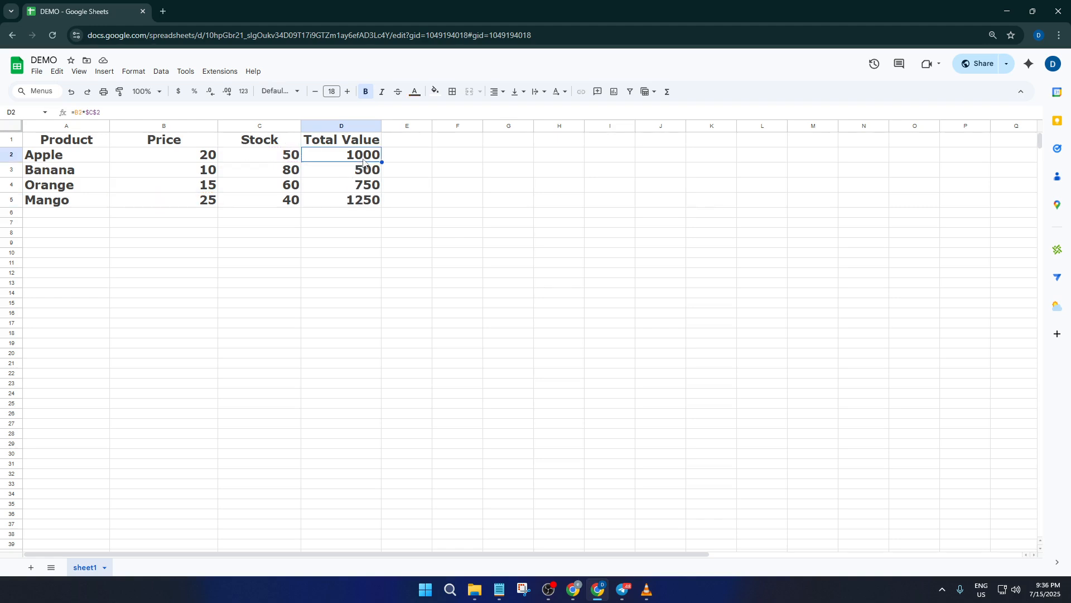
double_click(363, 160)
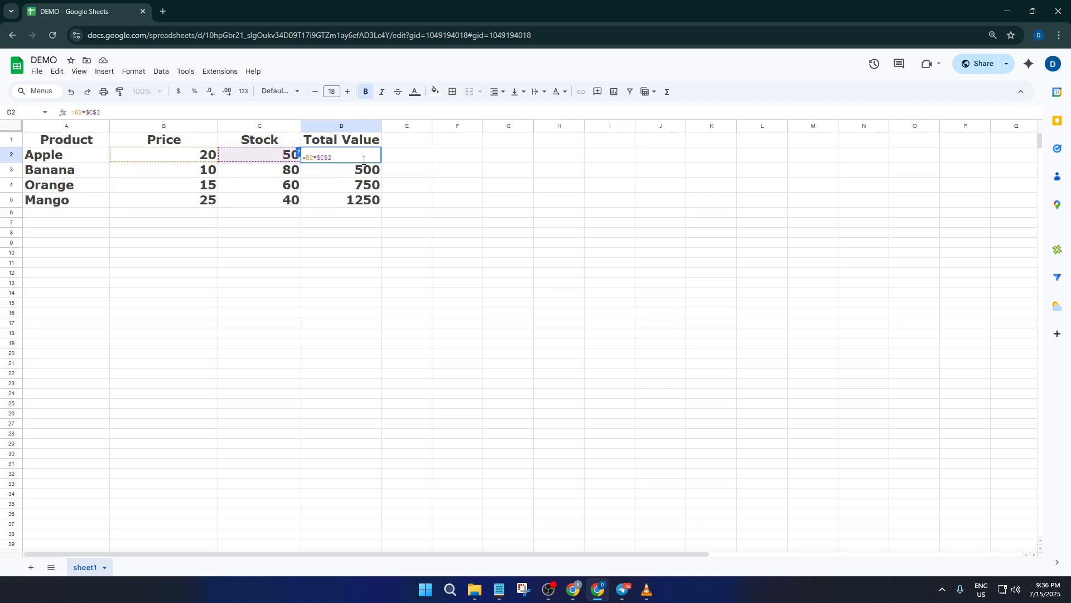
click(313, 158)
text(4)
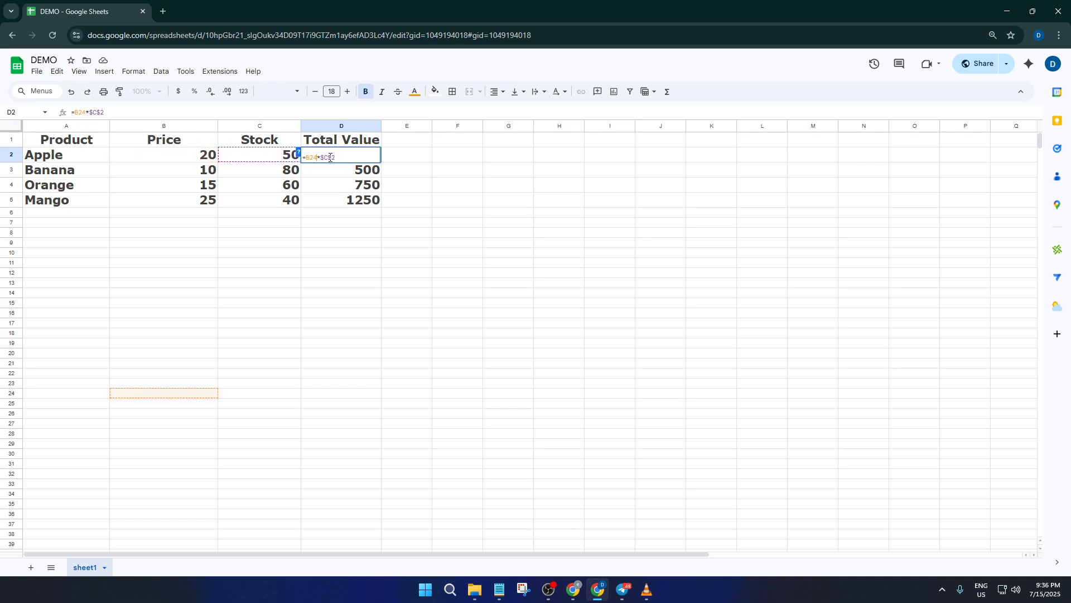
key(BackSpace)
key(F4)
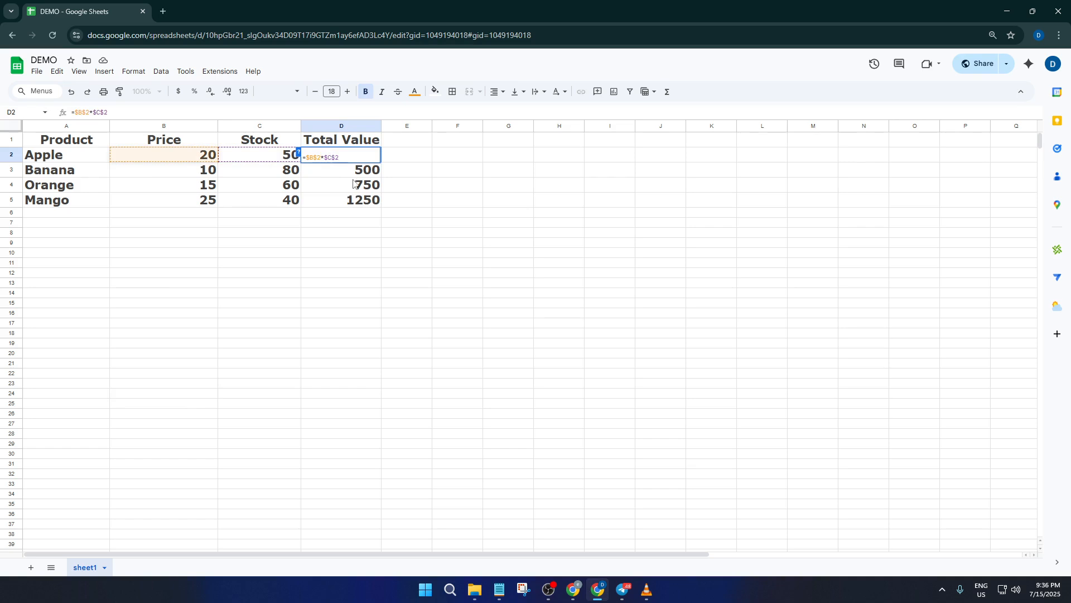
click(348, 161)
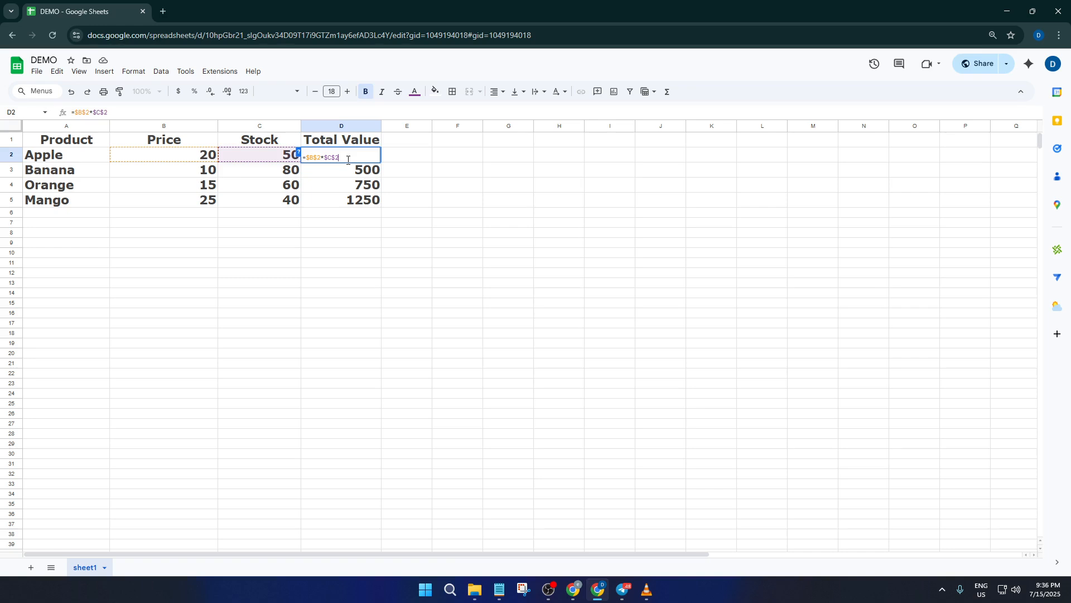
key(F4)
key(F4)
key(F4)
key(Return)
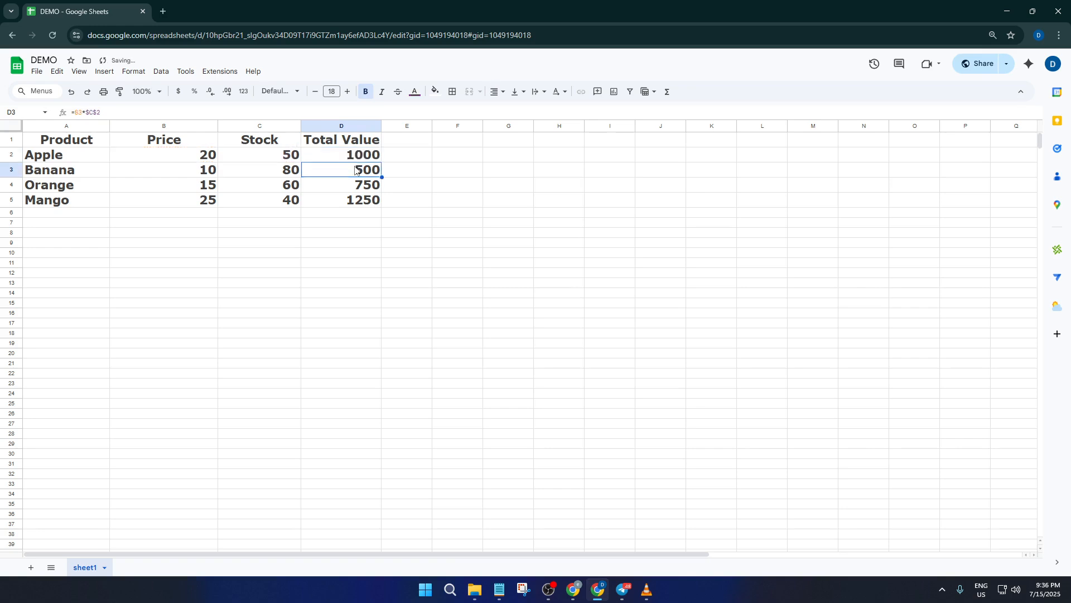
click(366, 161)
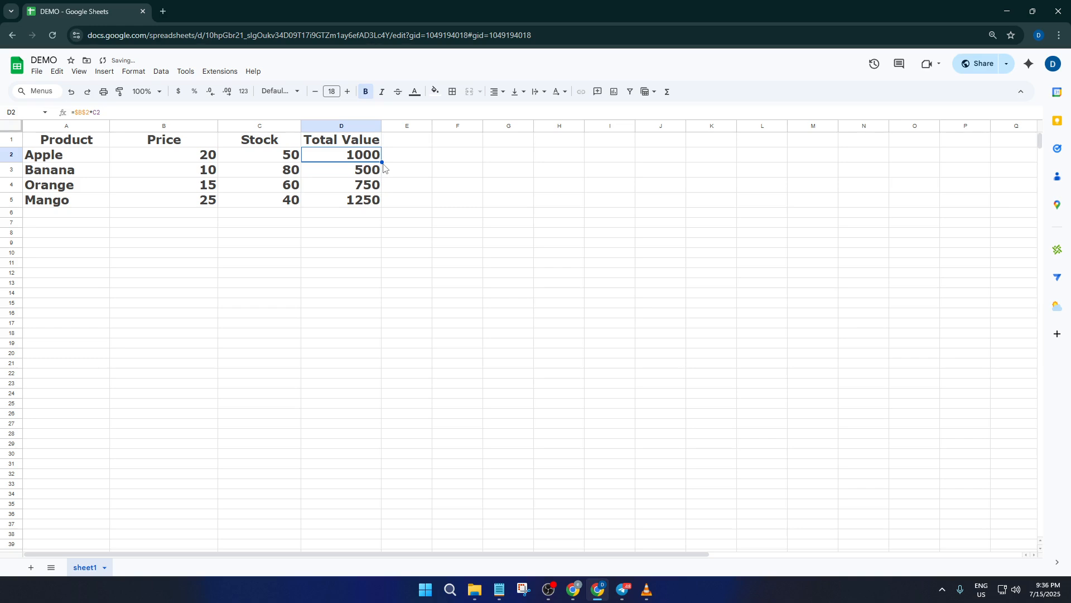
drag(382, 162, 383, 201)
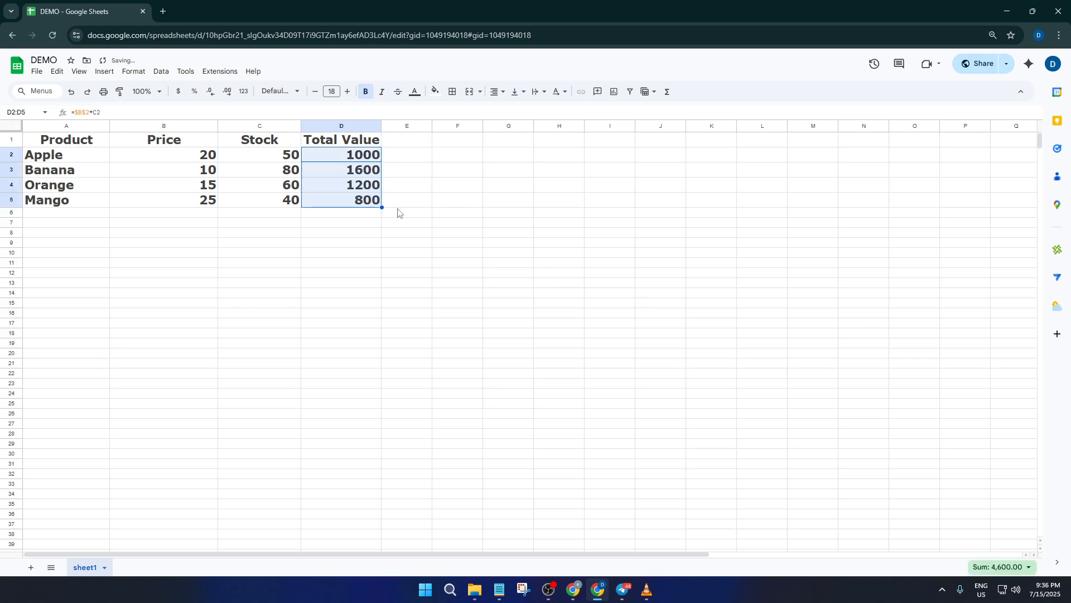
Inspect the Total Value cells, opening D3's formula for review
click(352, 237)
click(357, 146)
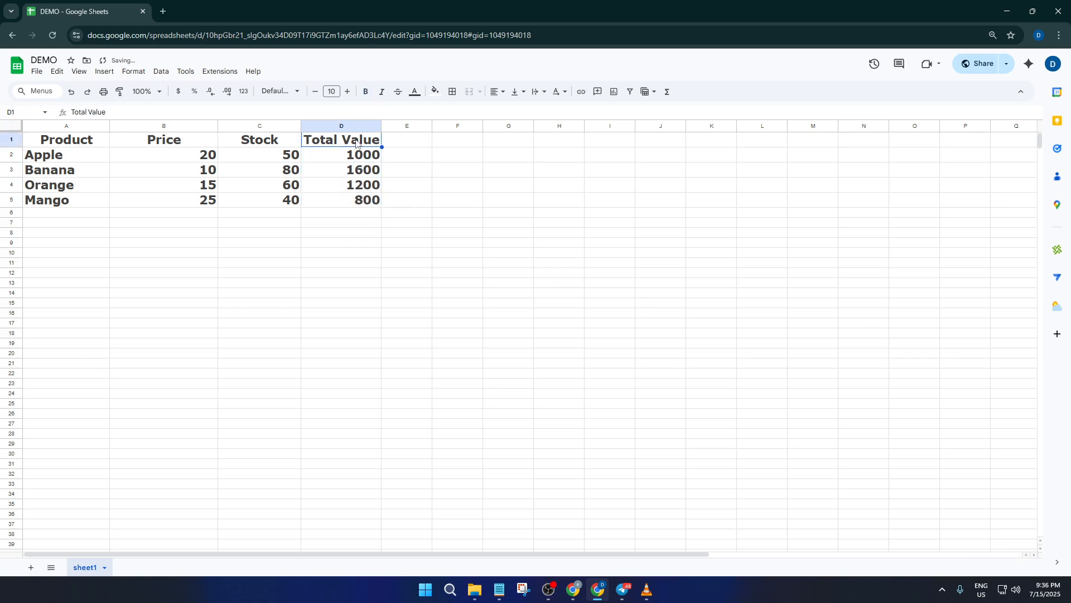
click(353, 162)
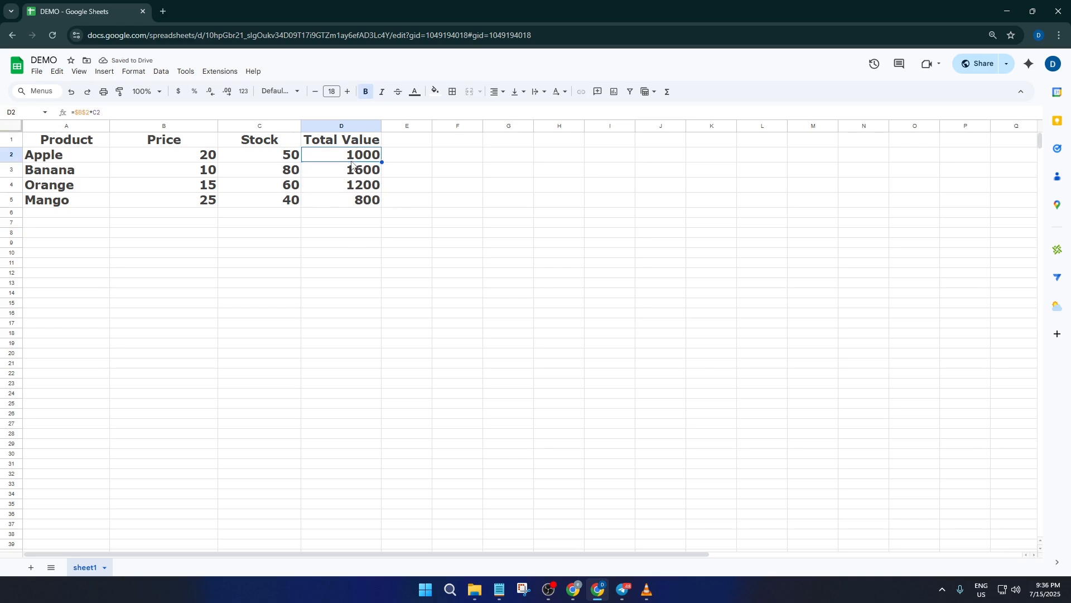
click(349, 169)
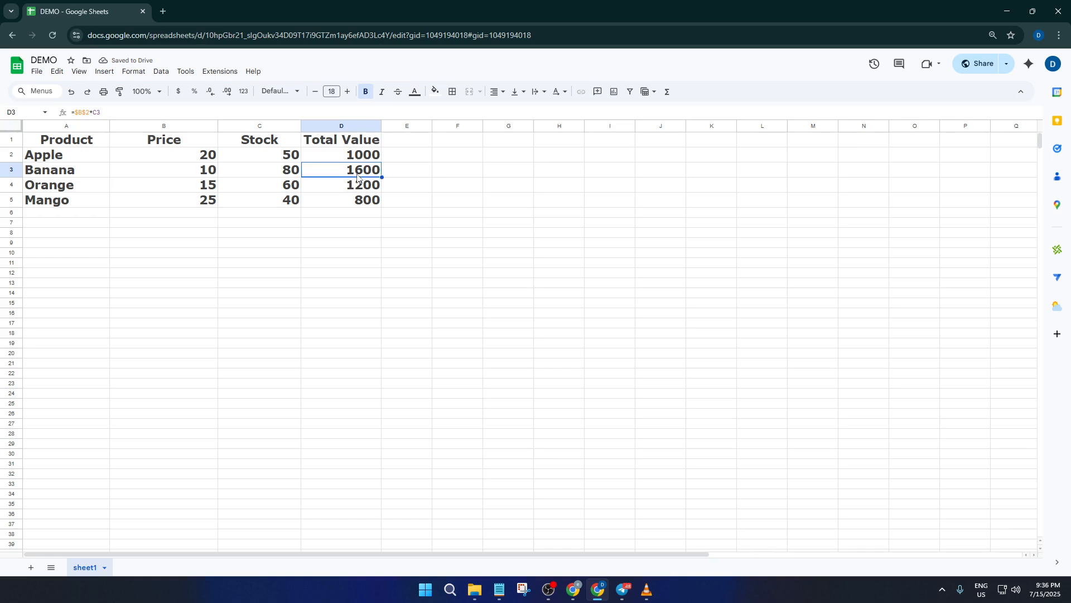
double_click(357, 174)
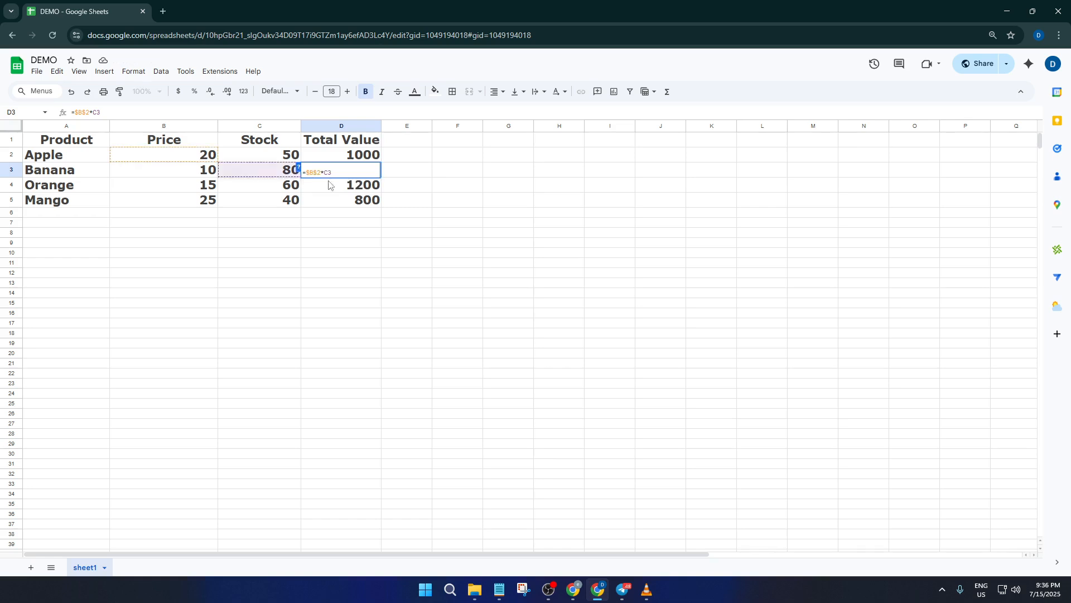